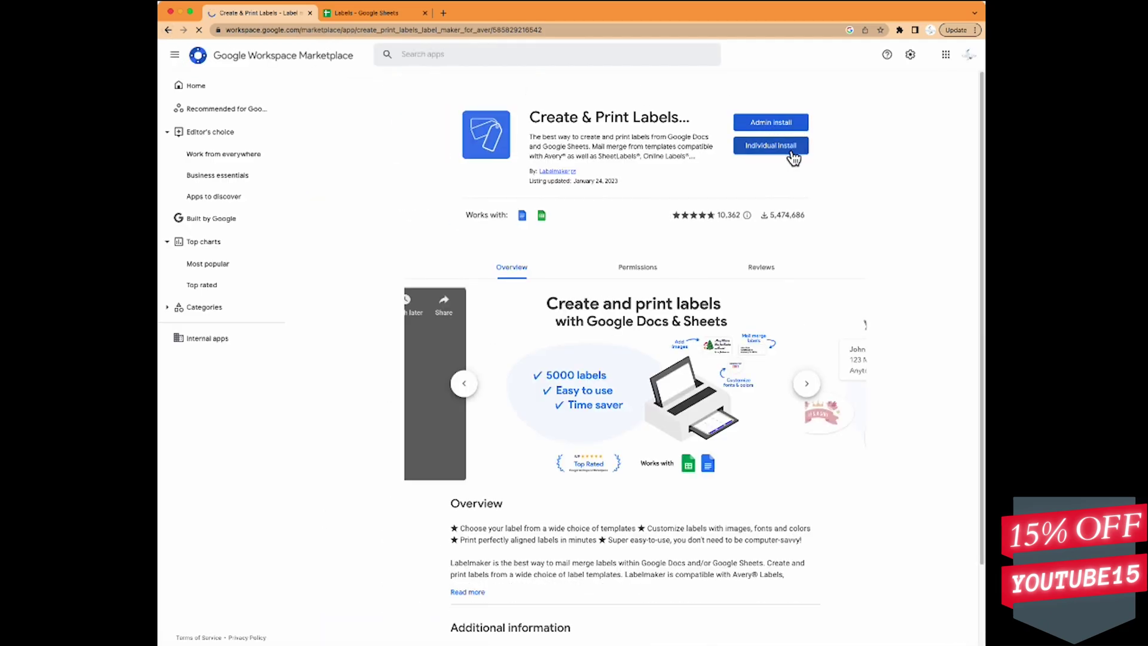
Step: Install the Create & Print Labels add-on individually, granting your account's permission
{"action": "left_click", "coordinate": [771, 145]}
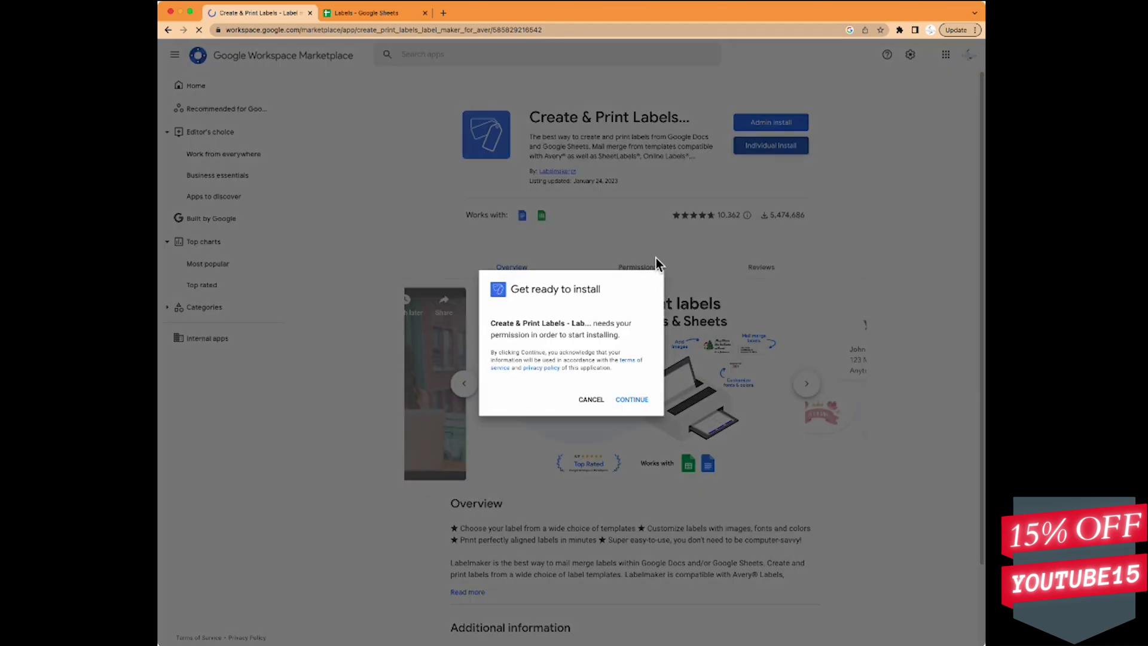
{"action": "left_click", "coordinate": [638, 402]}
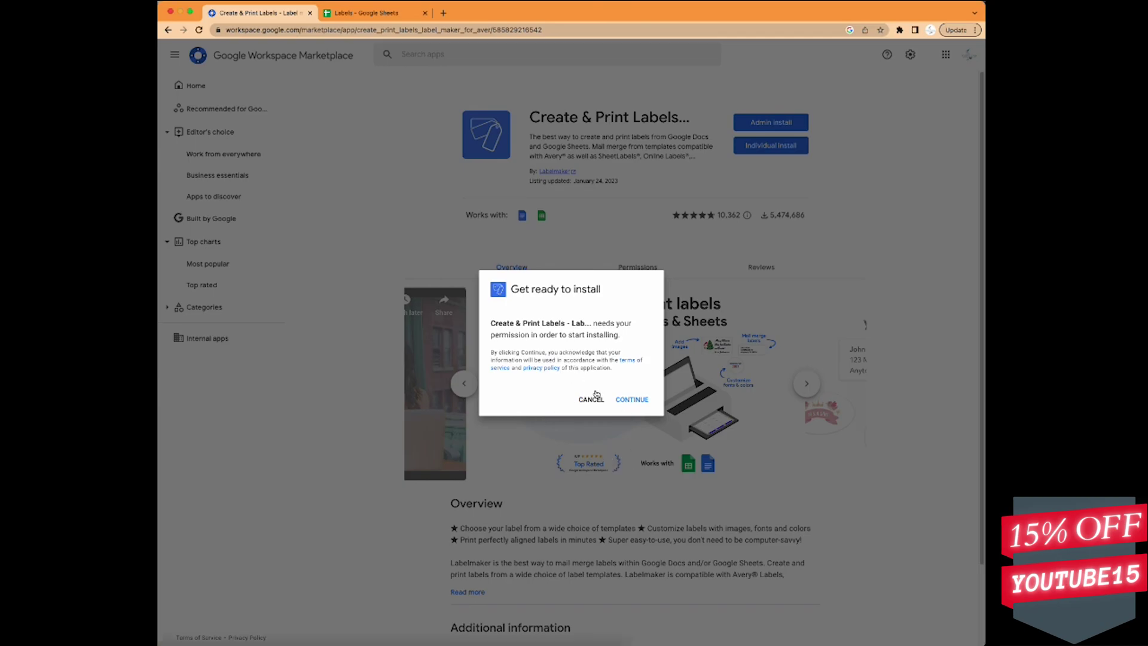
{"action": "left_click", "coordinate": [616, 396]}
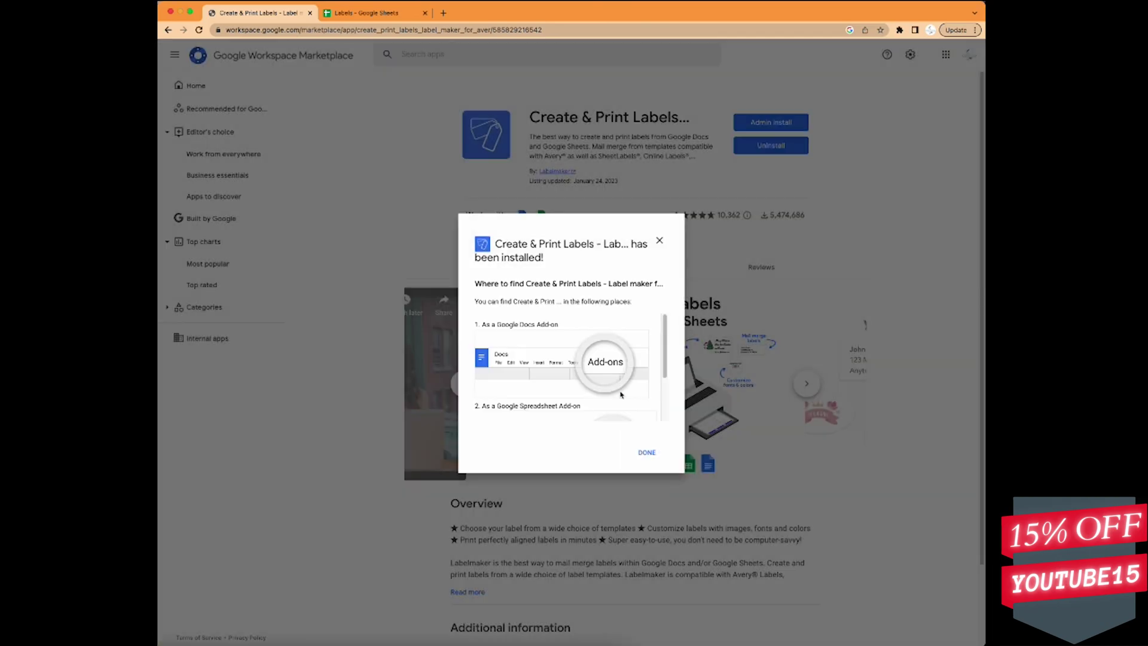
{"action": "left_click", "coordinate": [647, 455]}
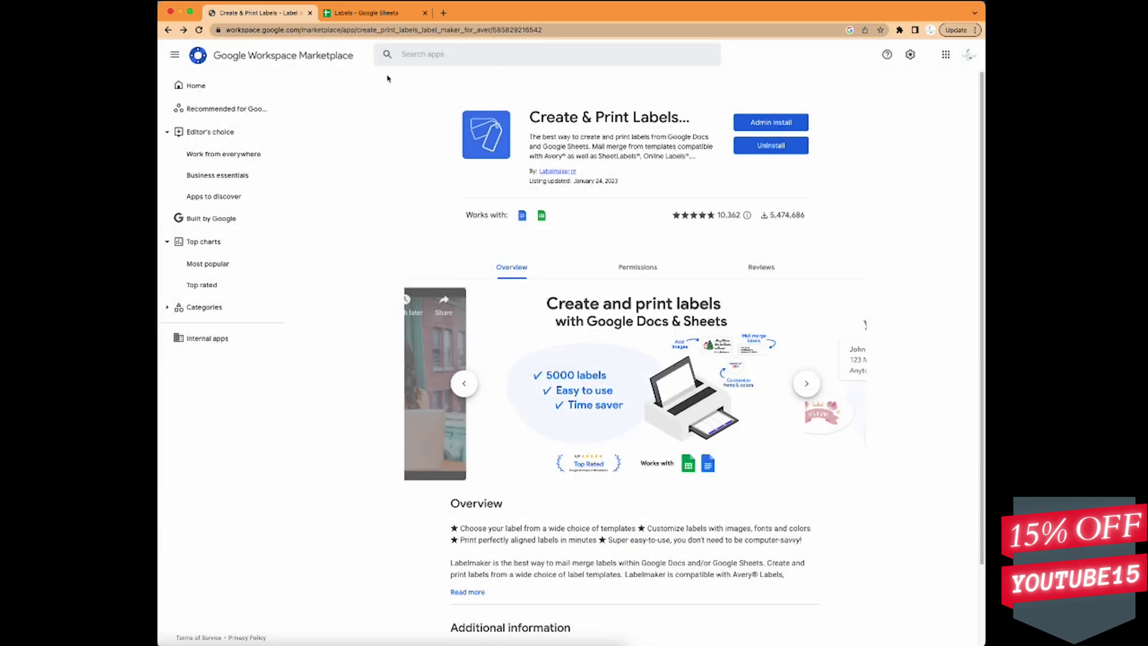
Step: Launch Extensions > Create & Print Labels > Create labels and dismiss the Dropdown Chips tip
{"action": "left_click", "coordinate": [383, 13]}
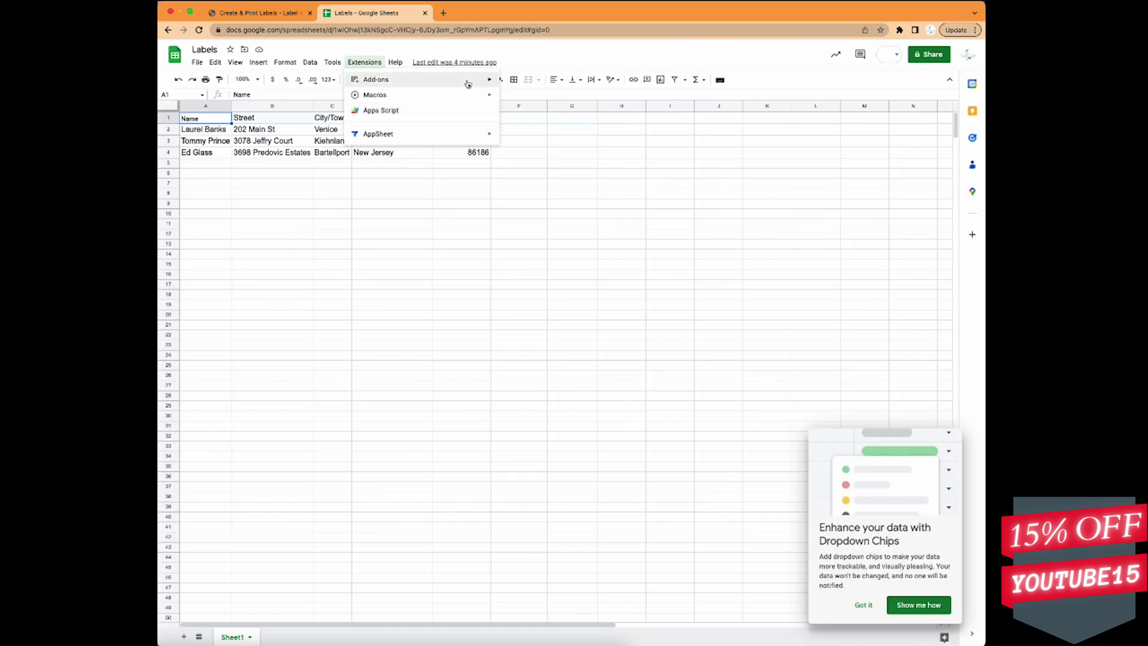
{"action": "mouse_move", "coordinate": [467, 84]}
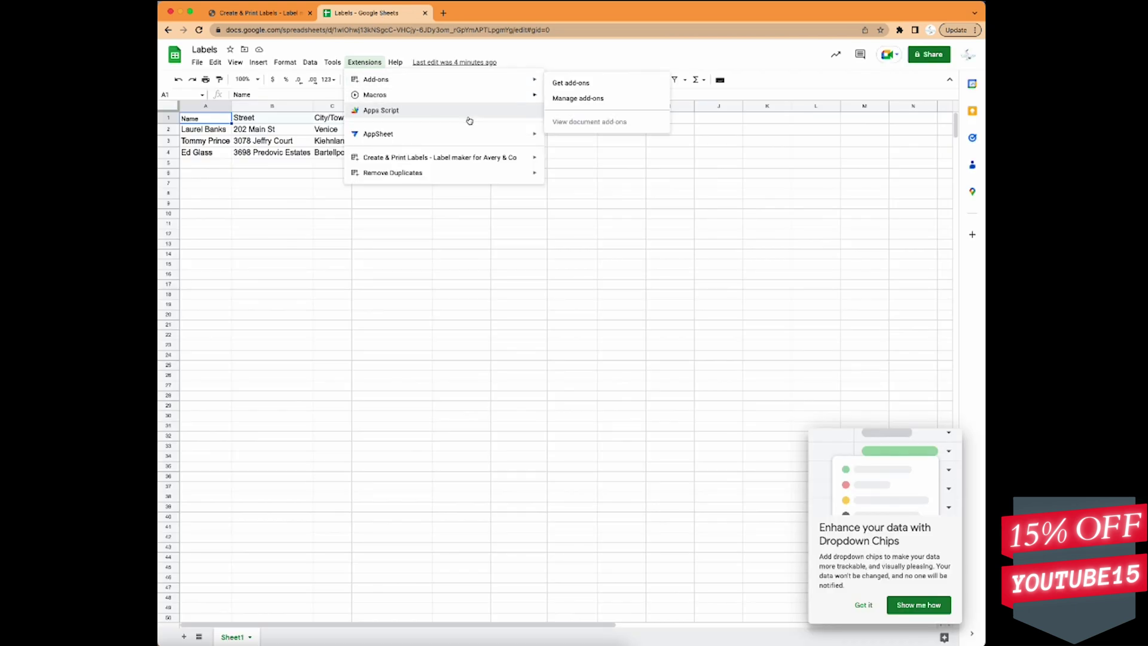
{"action": "mouse_move", "coordinate": [506, 159]}
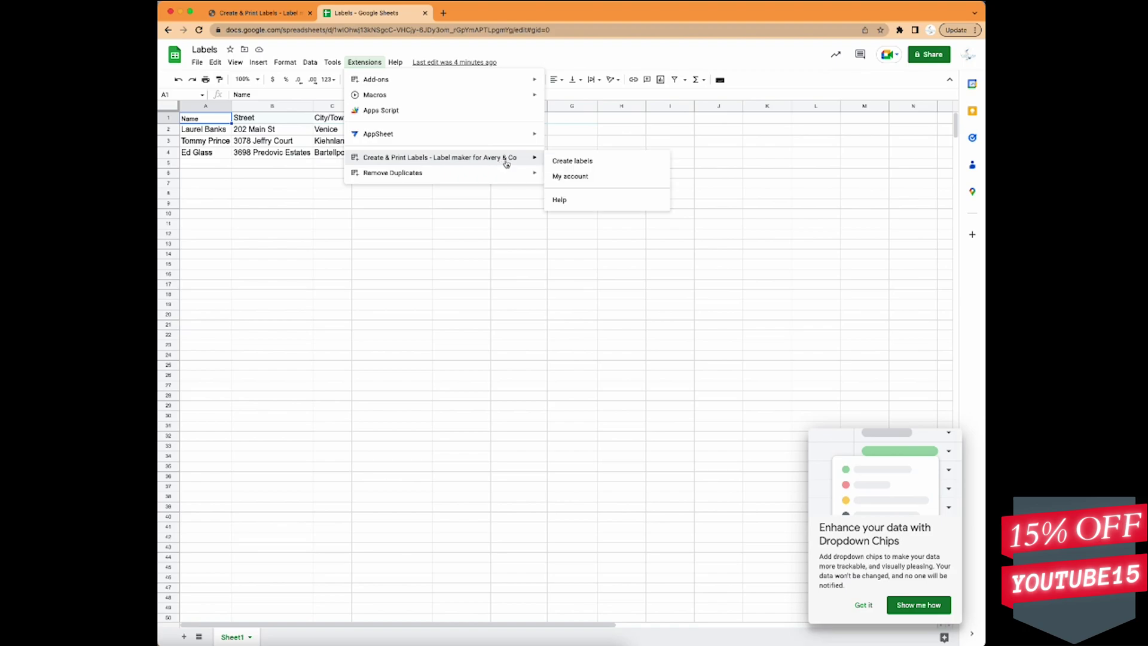
{"action": "left_click", "coordinate": [579, 163]}
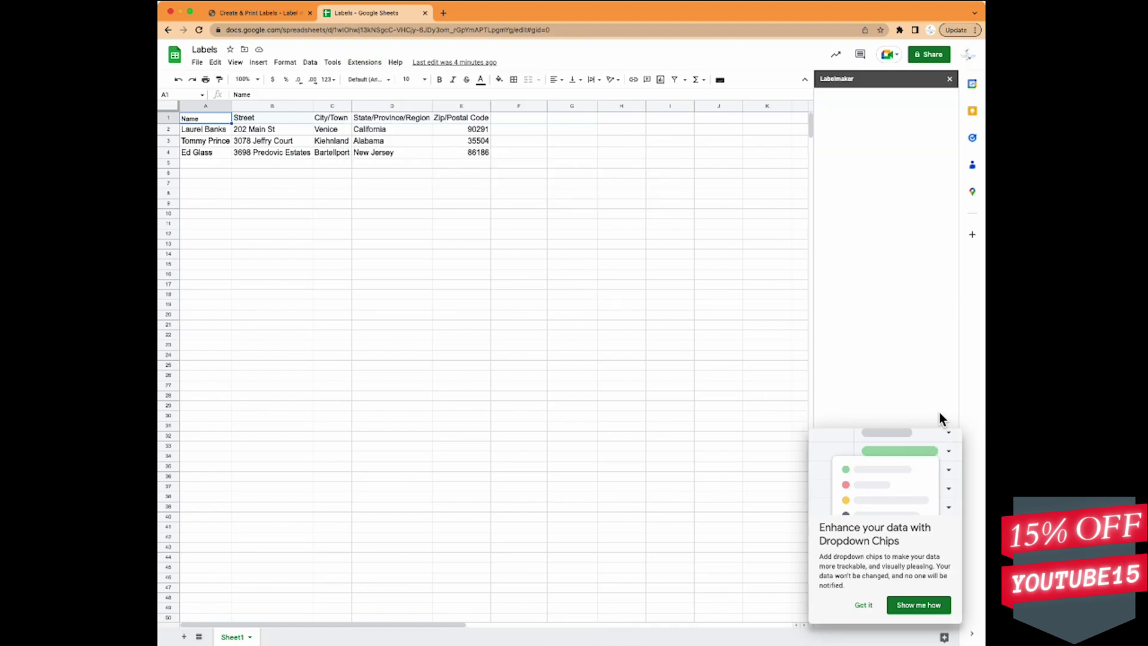
{"action": "left_click", "coordinate": [864, 605]}
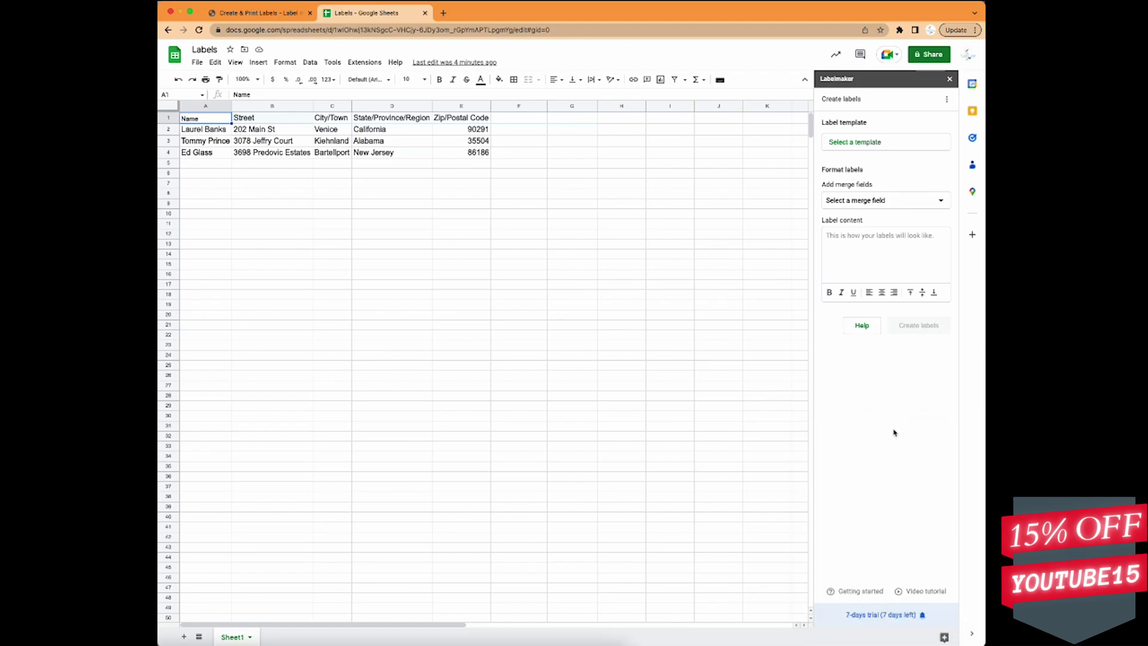
Step: Choose and apply the Avery US Letter - 5160 Easy Peel label template
{"action": "left_click", "coordinate": [862, 143]}
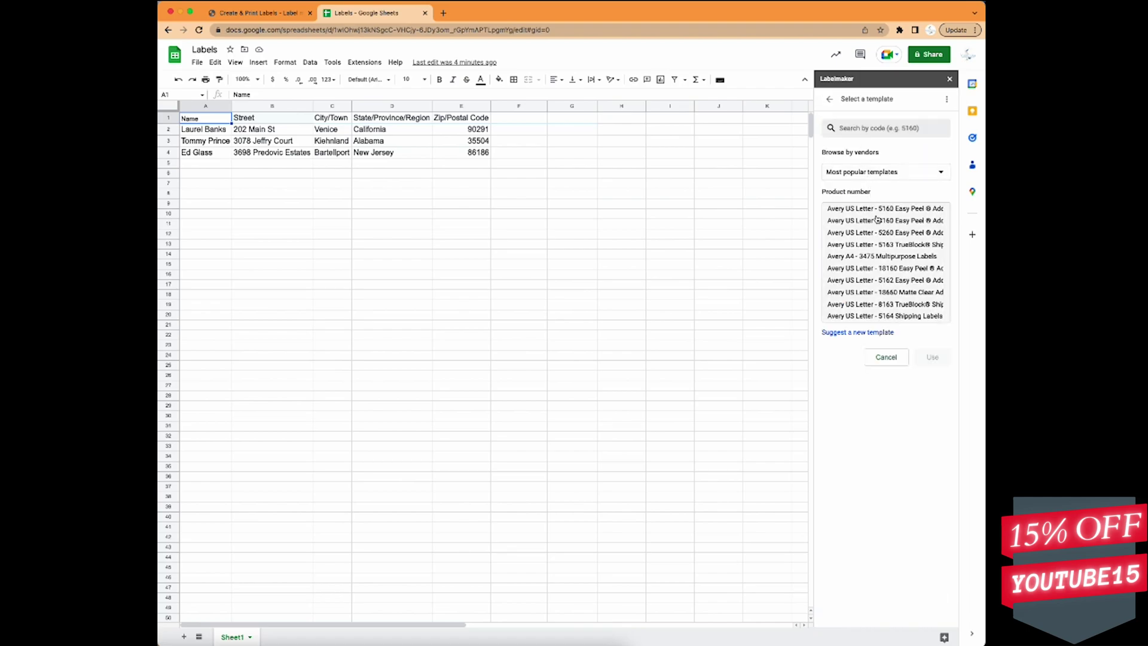
{"action": "left_click", "coordinate": [879, 210]}
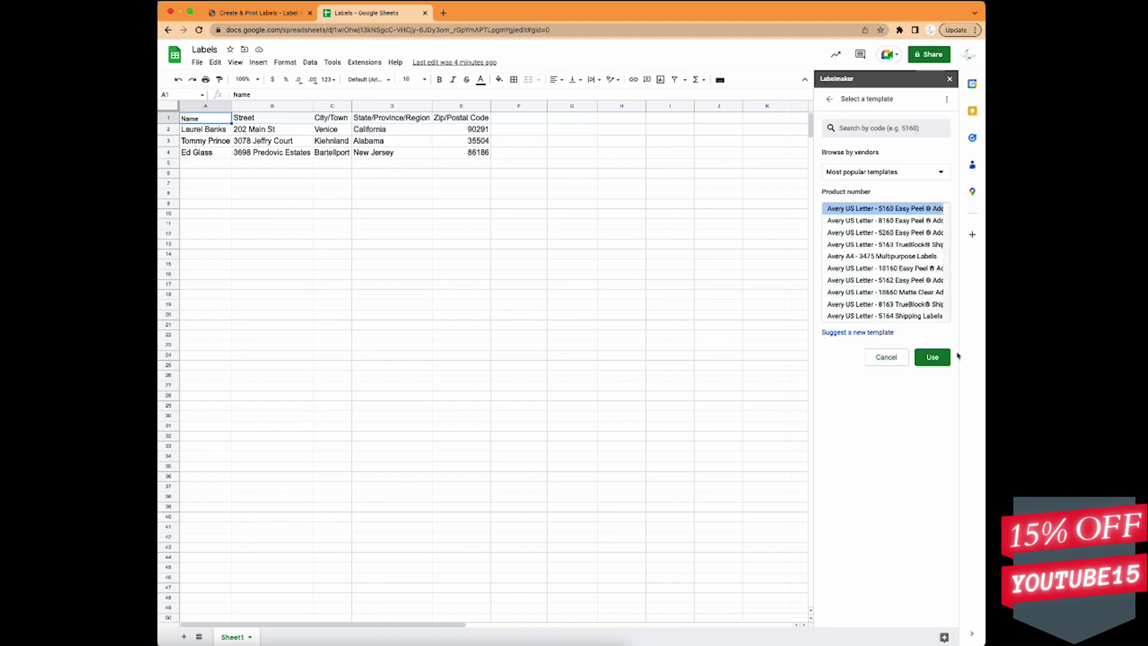
{"action": "left_click", "coordinate": [936, 359]}
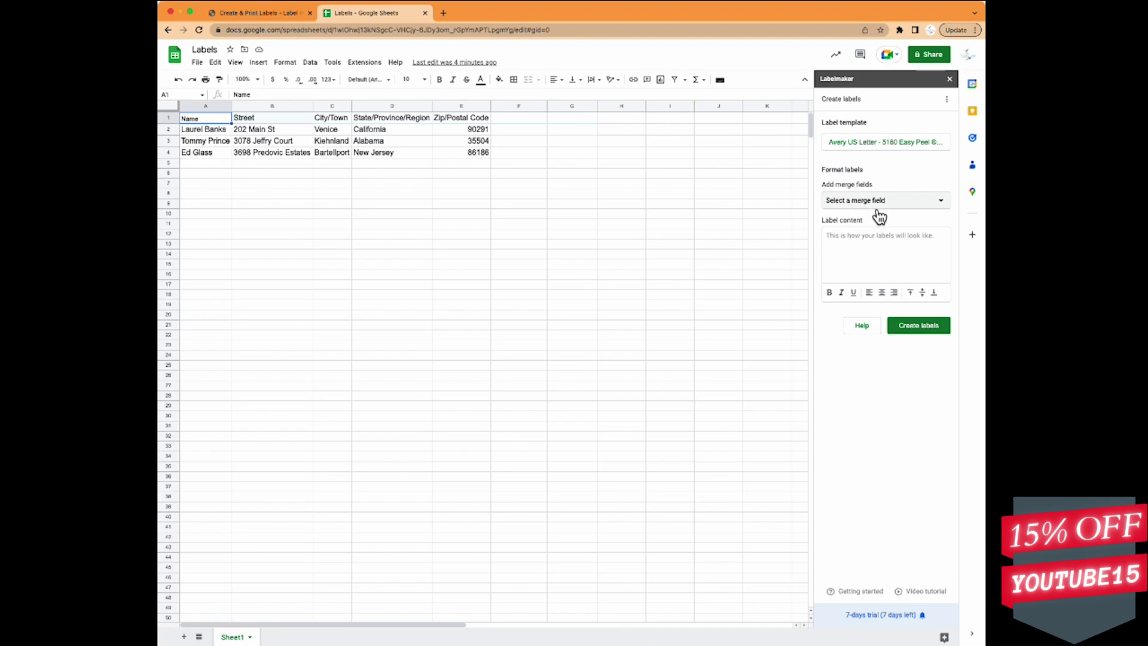
Step: Insert the Name, Street, City/Town, State/Province/Region and Zip/Postal Code merge fields into Label content
{"action": "left_click", "coordinate": [860, 220]}
{"action": "left_click", "coordinate": [861, 201]}
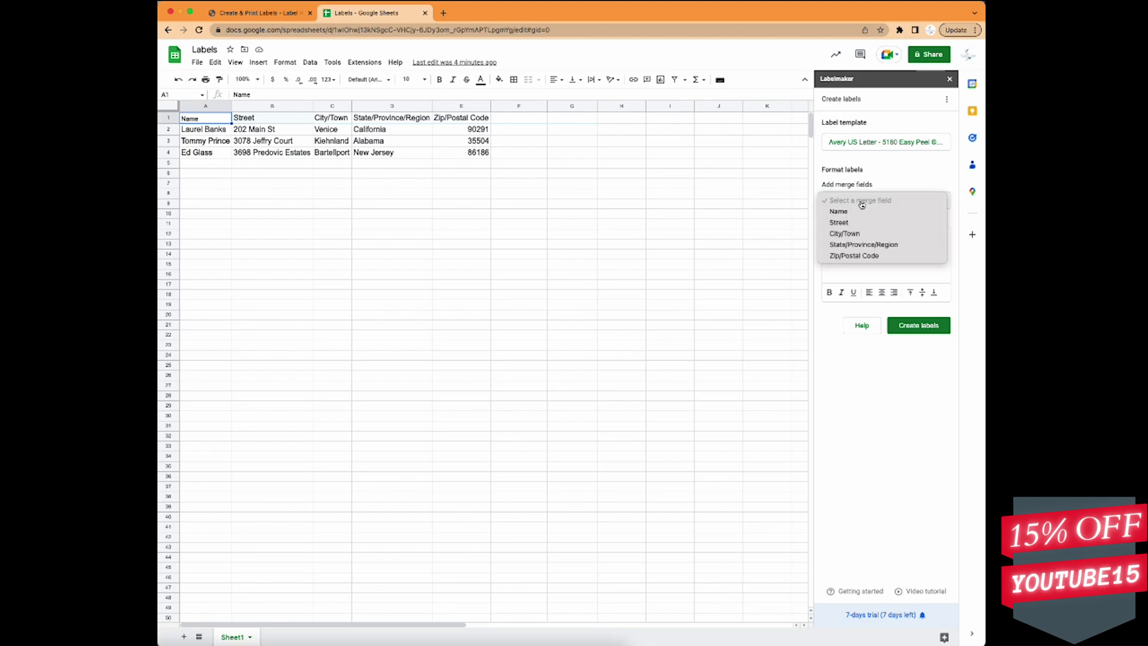
{"action": "left_click", "coordinate": [860, 226]}
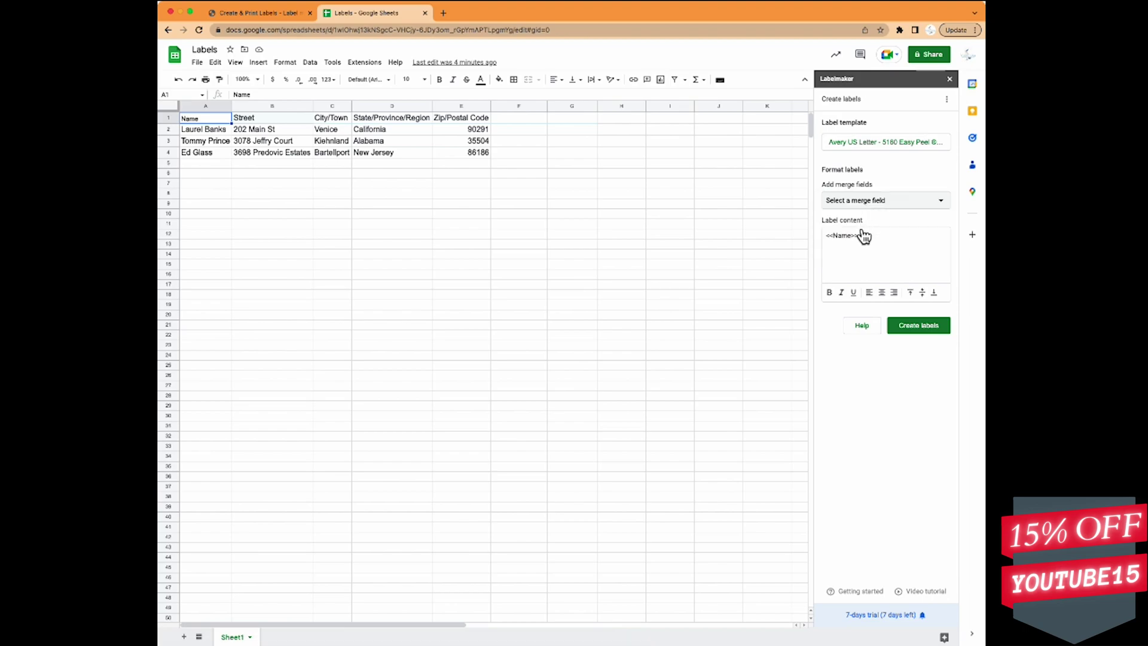
{"action": "left_click", "coordinate": [872, 201]}
{"action": "left_click", "coordinate": [844, 233]}
{"action": "left_click", "coordinate": [870, 201]}
{"action": "left_click", "coordinate": [863, 245]}
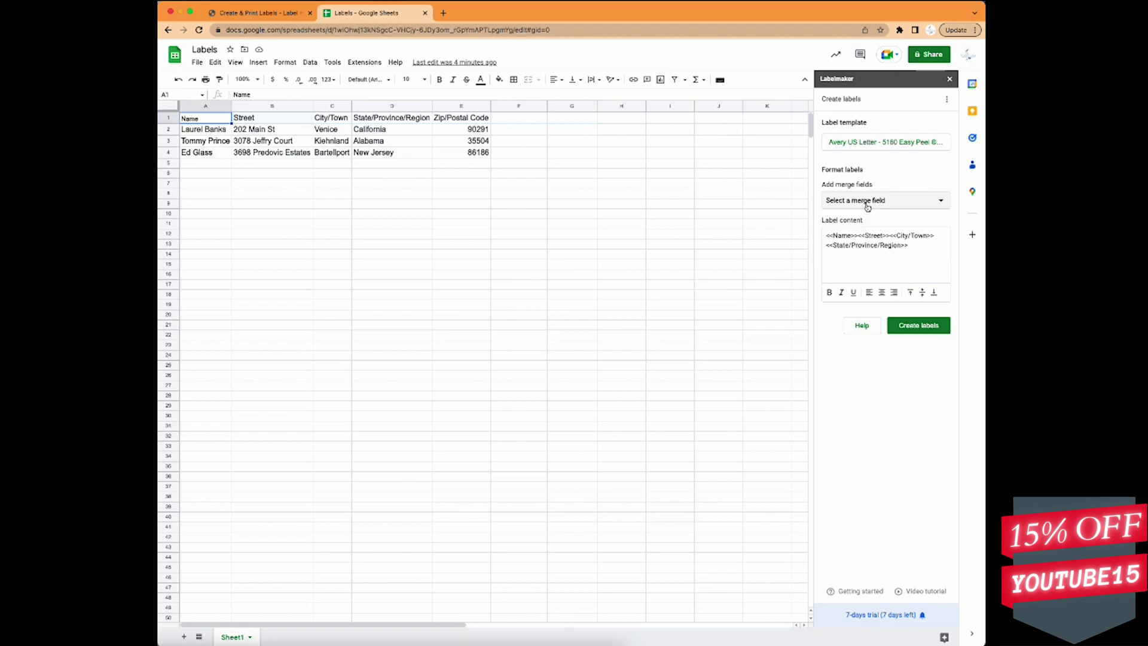
{"action": "left_click", "coordinate": [871, 263]}
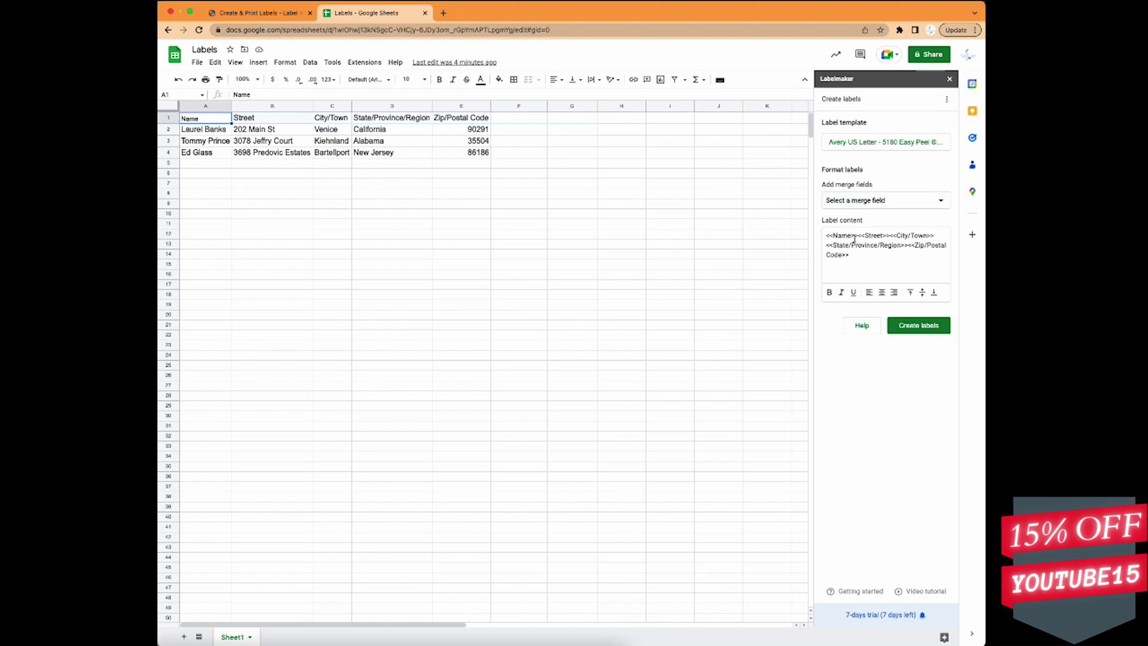
Step: Put each merge field on its own line and create the labels
{"action": "left_click", "coordinate": [858, 235]}
{"action": "key", "text": "Return"}
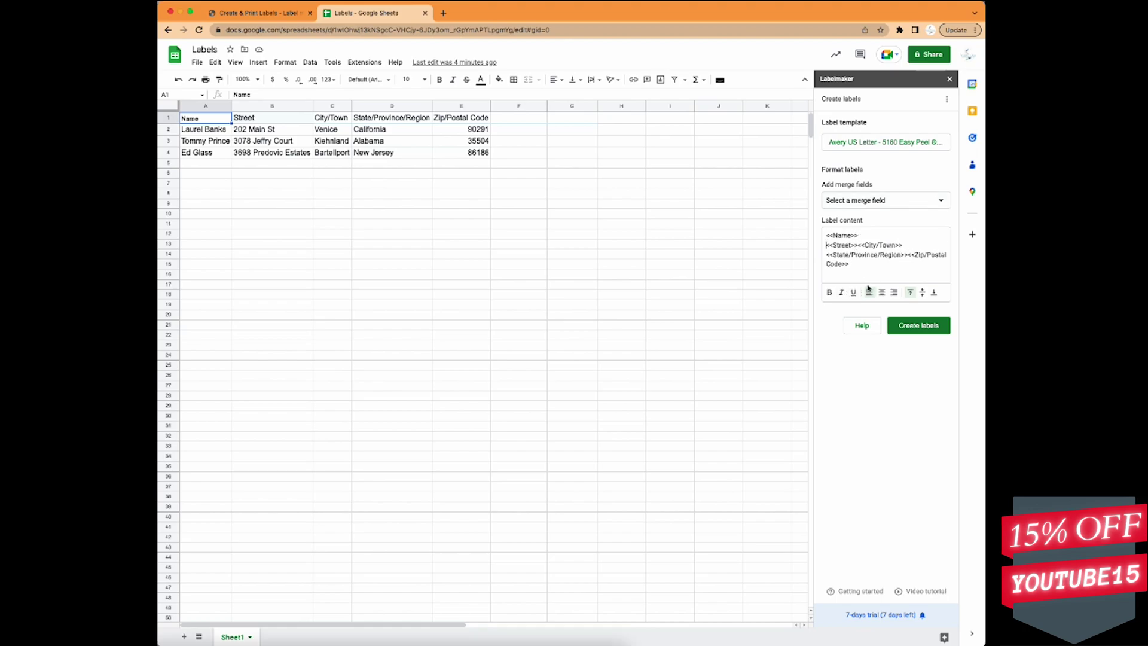
{"action": "left_click", "coordinate": [857, 246]}
{"action": "key", "text": "Return"}
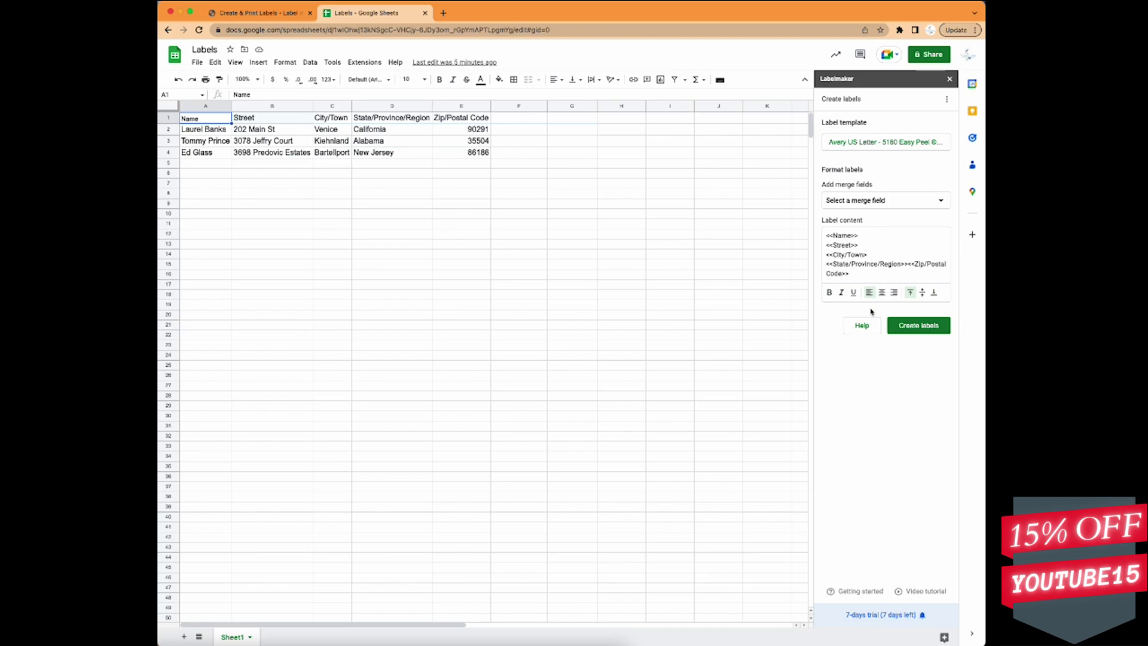
{"action": "key", "text": "Return"}
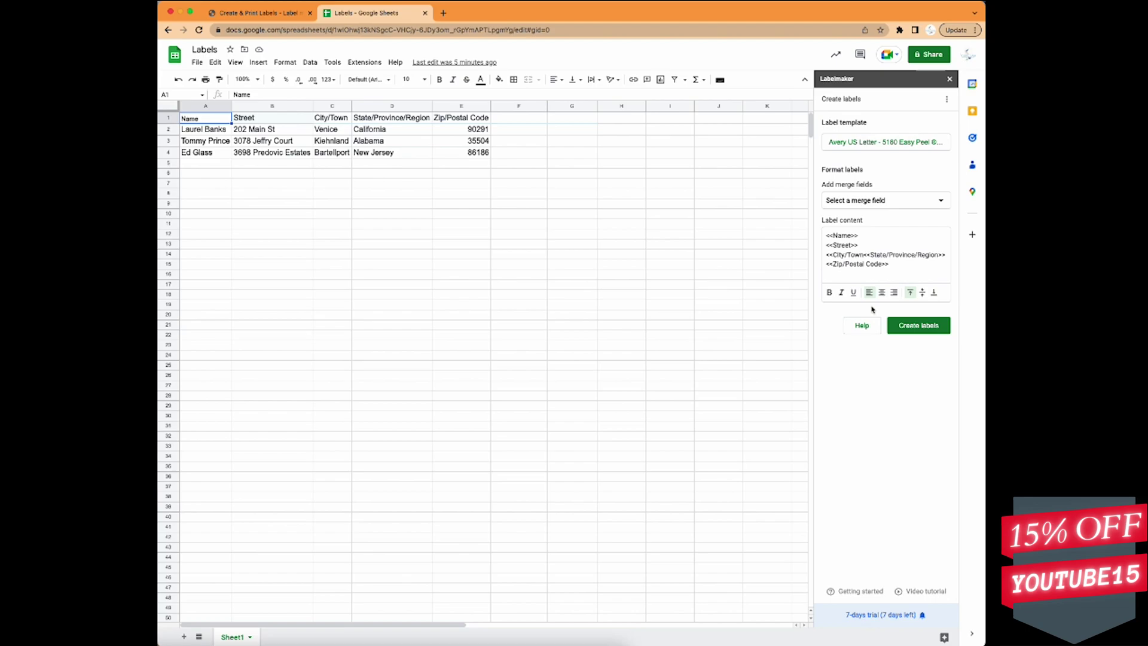
{"action": "key", "text": "Return"}
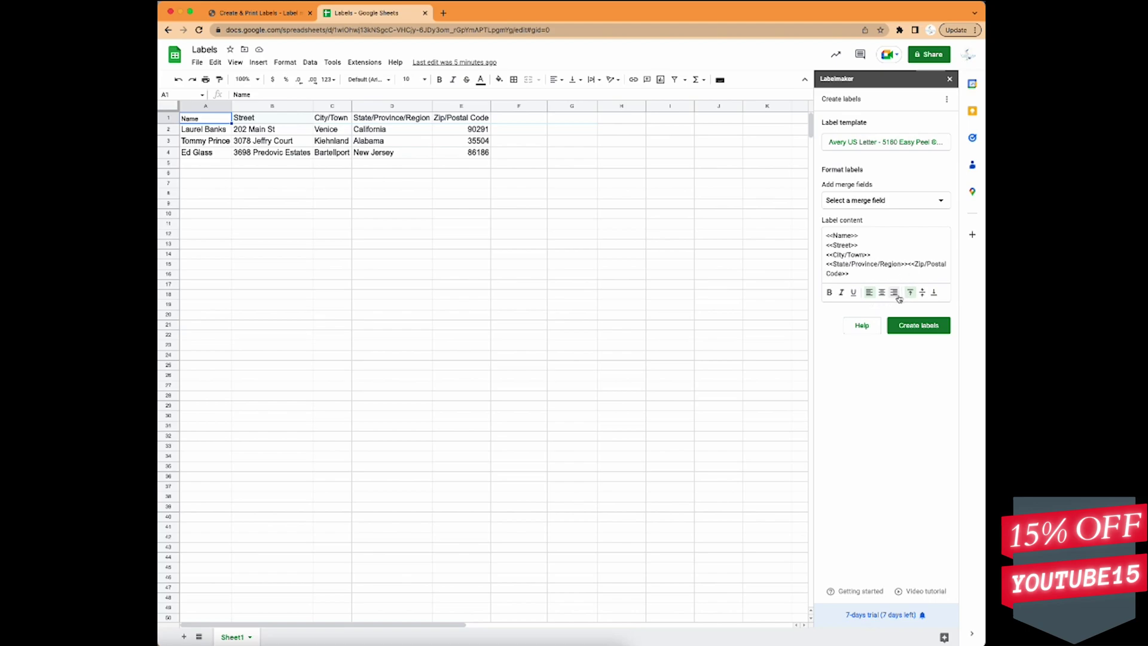
{"action": "left_click", "coordinate": [919, 327]}
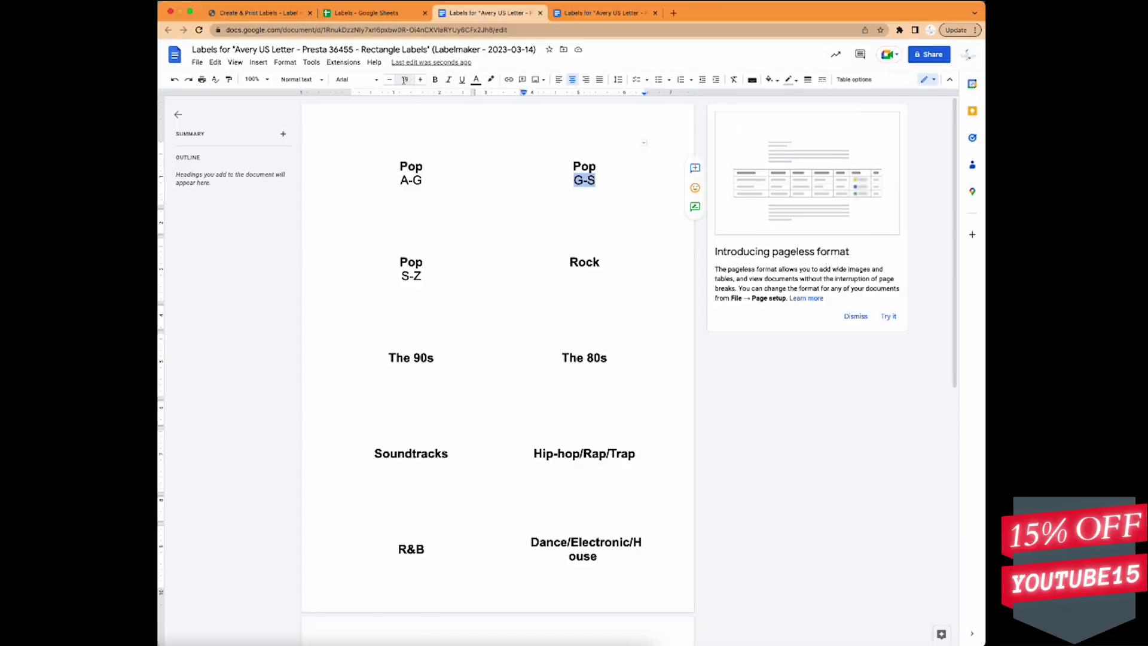
Step: Set the G-S and A-G subtitles to font size 15
{"action": "left_click", "coordinate": [406, 85]}
{"action": "type", "text": "15"}
{"action": "key", "text": "Return"}
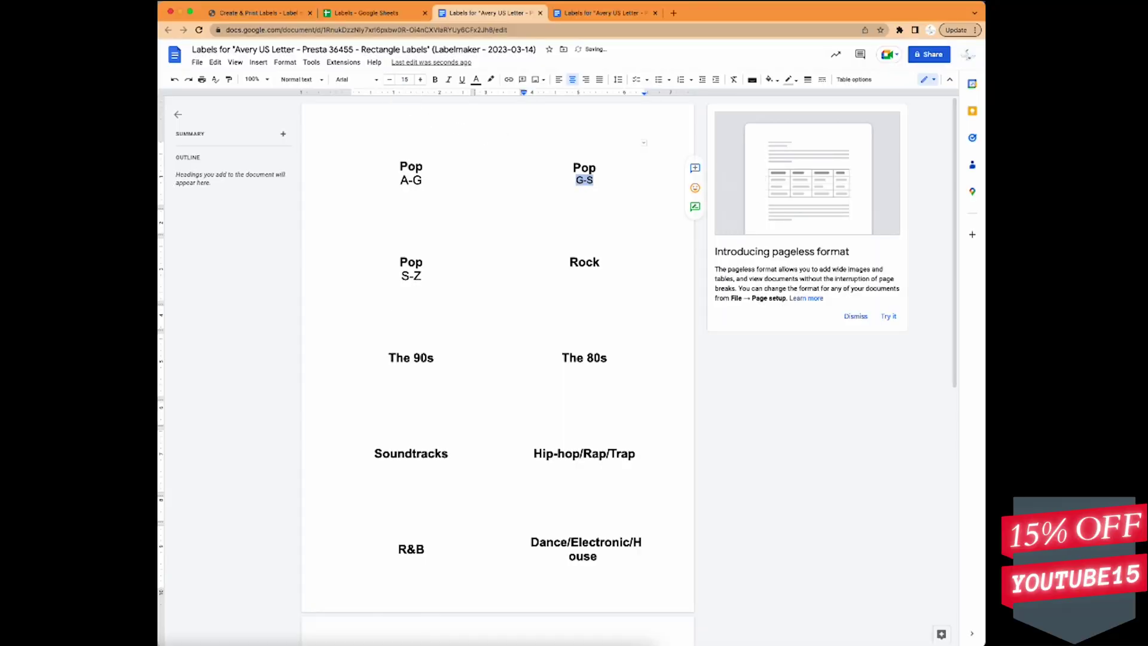
{"action": "left_click", "coordinate": [413, 180]}
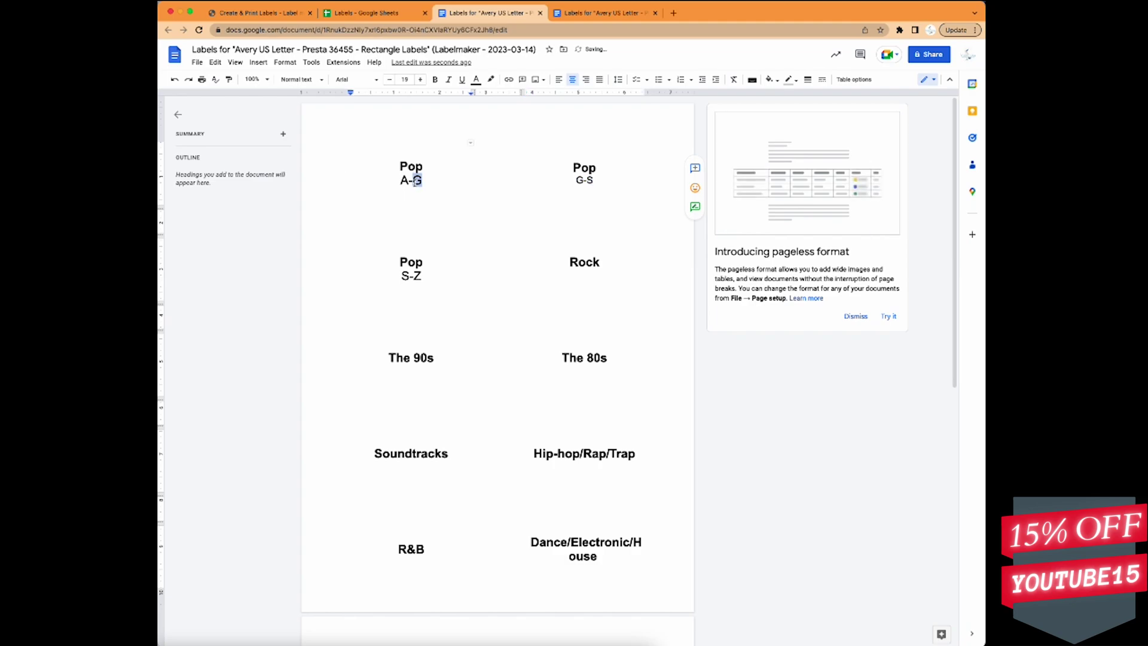
{"action": "left_click_drag", "start_coordinate": [413, 180], "coordinate": [422, 181]}
{"action": "left_click", "coordinate": [416, 181]}
{"action": "left_click", "coordinate": [404, 80]}
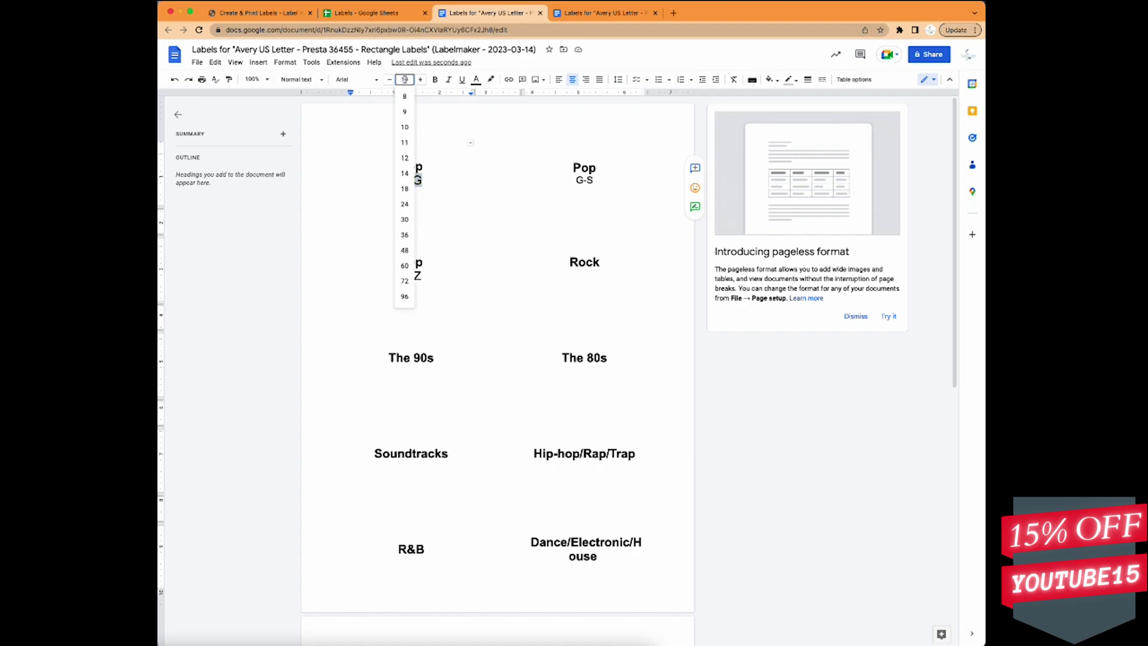
{"action": "type", "text": "15"}
{"action": "key", "text": "Return"}
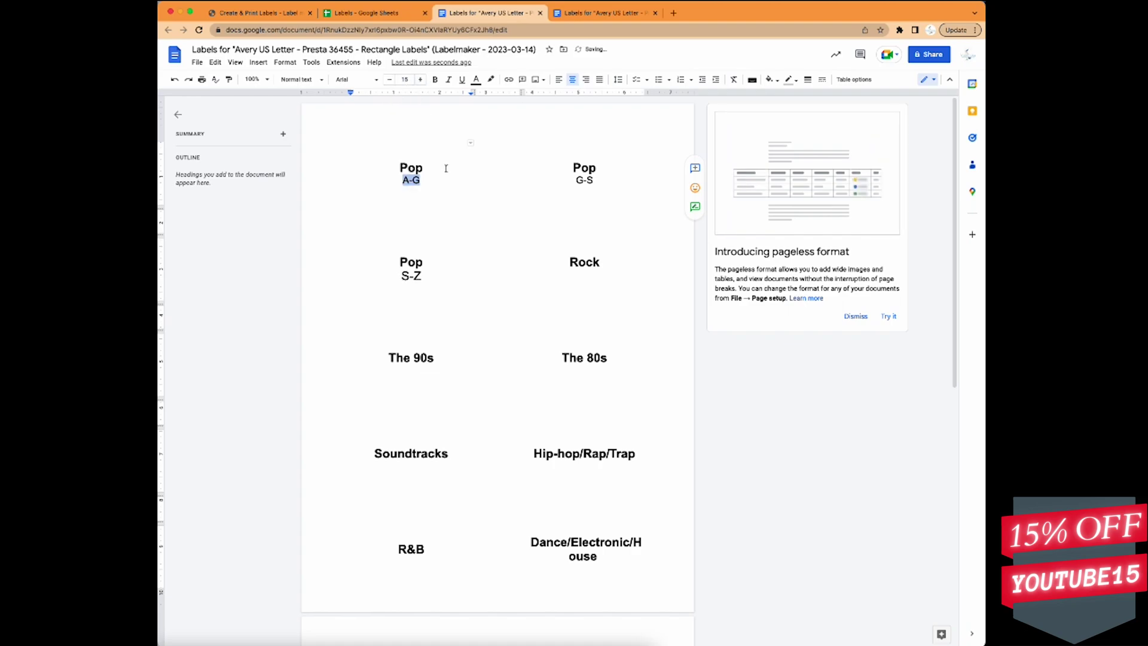
Step: Set the S-Z subtitle in the third label to font size 15
{"action": "left_click_drag", "start_coordinate": [399, 276], "coordinate": [428, 276]}
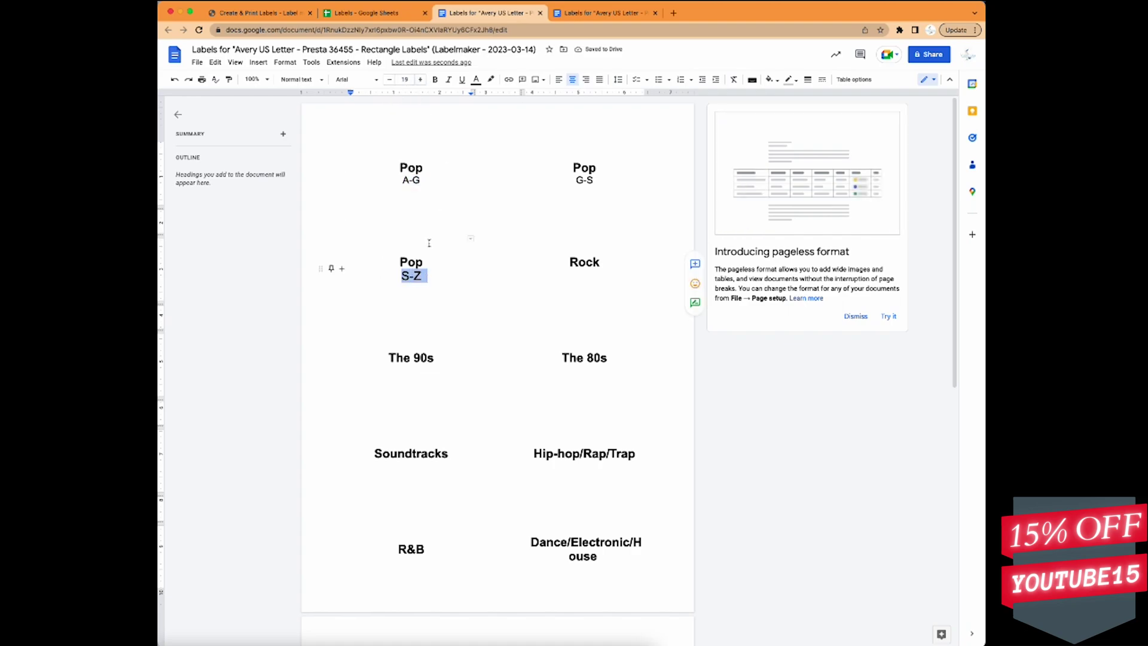
{"action": "left_click", "coordinate": [405, 79]}
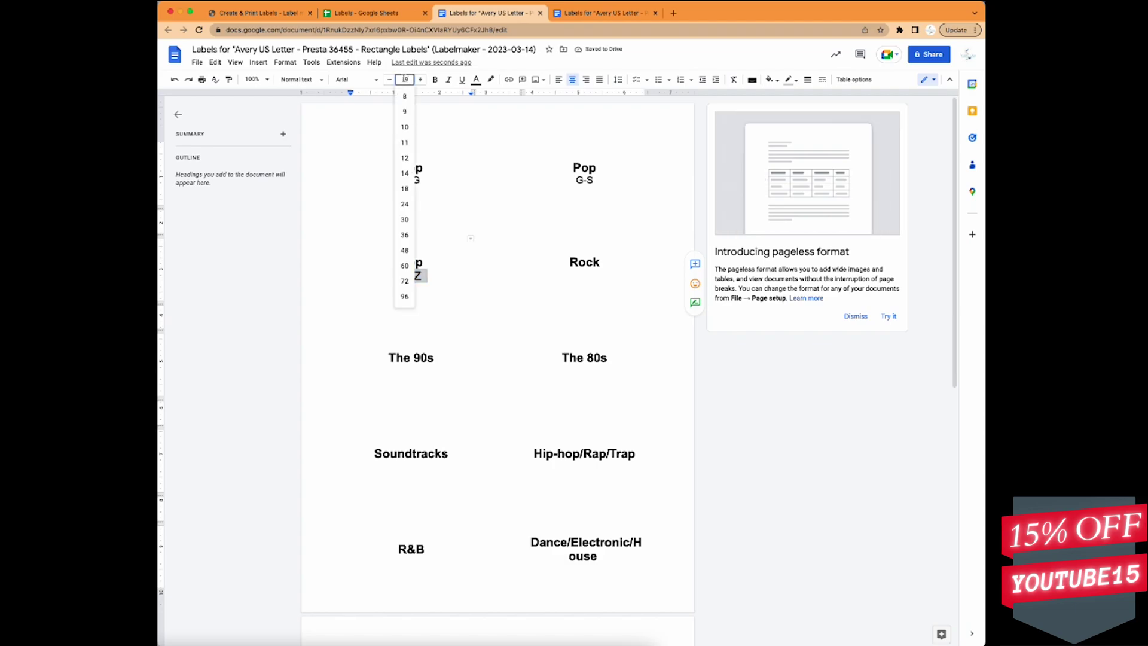
{"action": "type", "text": "15"}
{"action": "key", "text": "Return"}
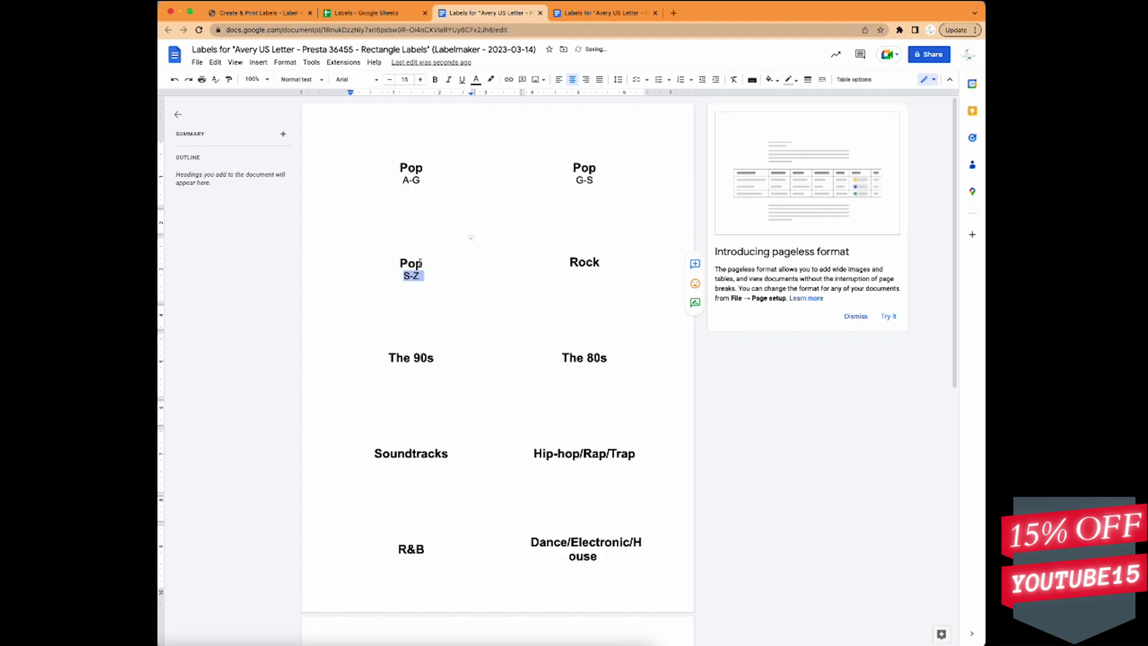
Step: In the Labels spreadsheet, select the music-note icon in cell C2
{"action": "left_click", "coordinate": [371, 14]}
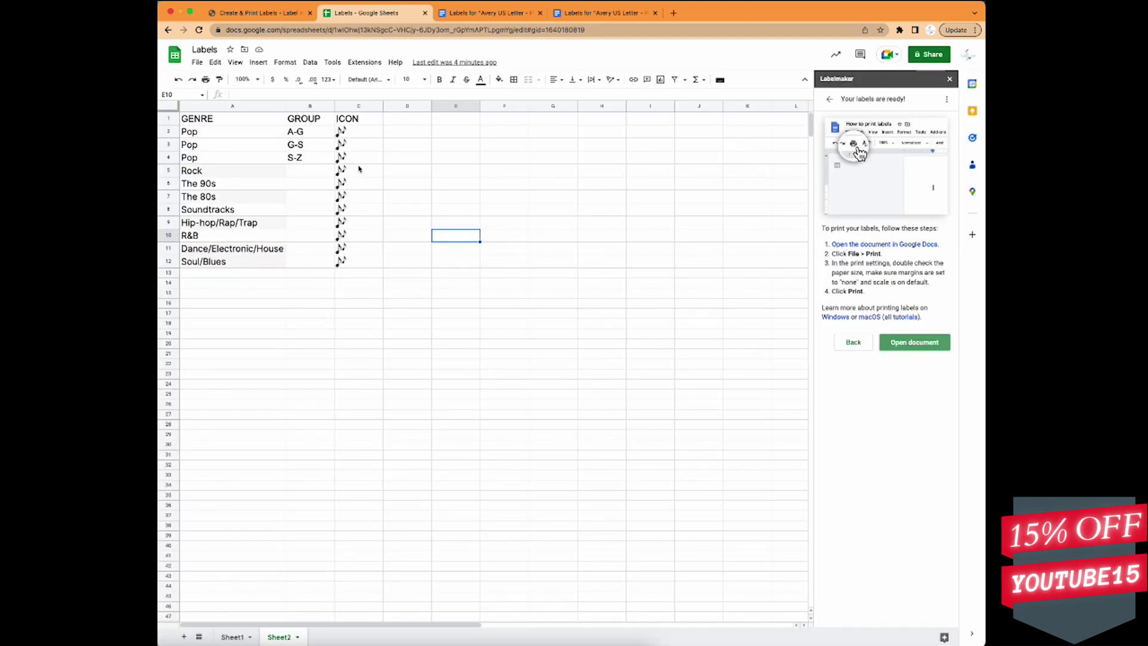
{"action": "left_click", "coordinate": [348, 135]}
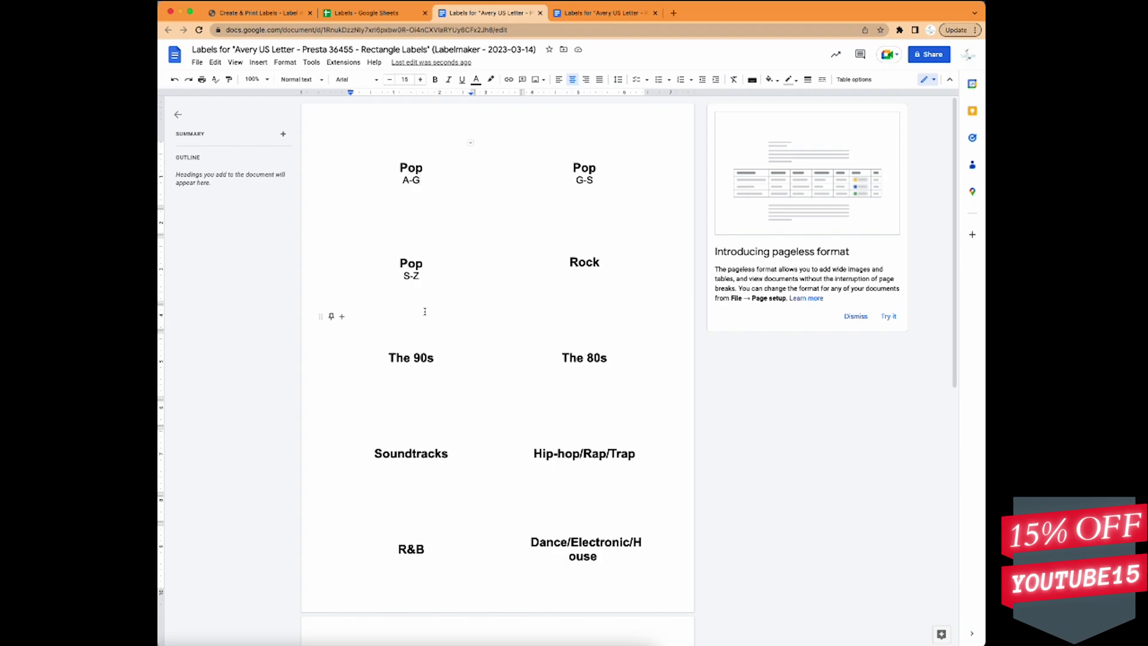
Step: Paste the music-note icon on a new line below A-G and shrink it to icon size
{"action": "key", "text": "Return"}
{"action": "key", "text": "super+v"}
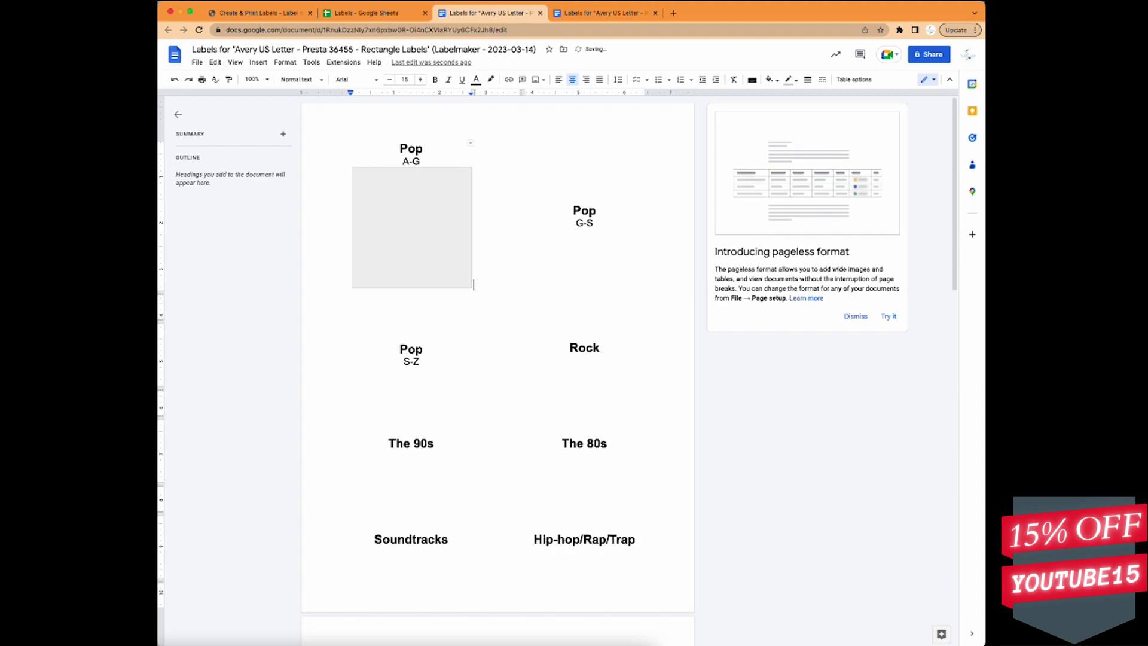
{"action": "left_click", "coordinate": [361, 285]}
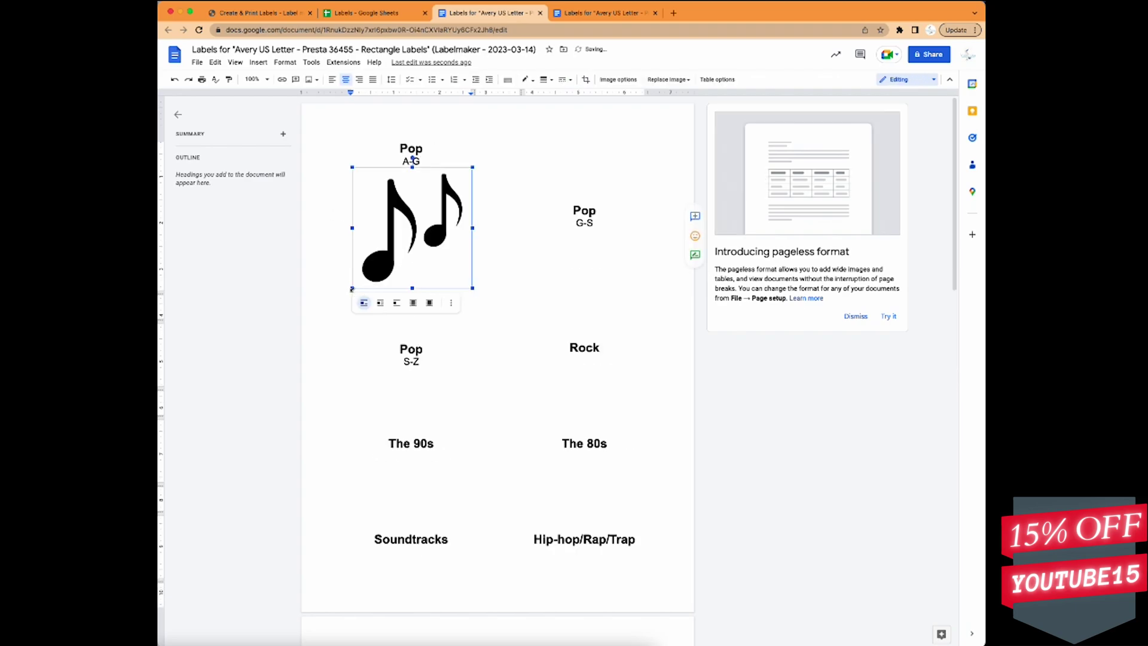
{"action": "left_click_drag", "start_coordinate": [352, 288], "coordinate": [466, 214]}
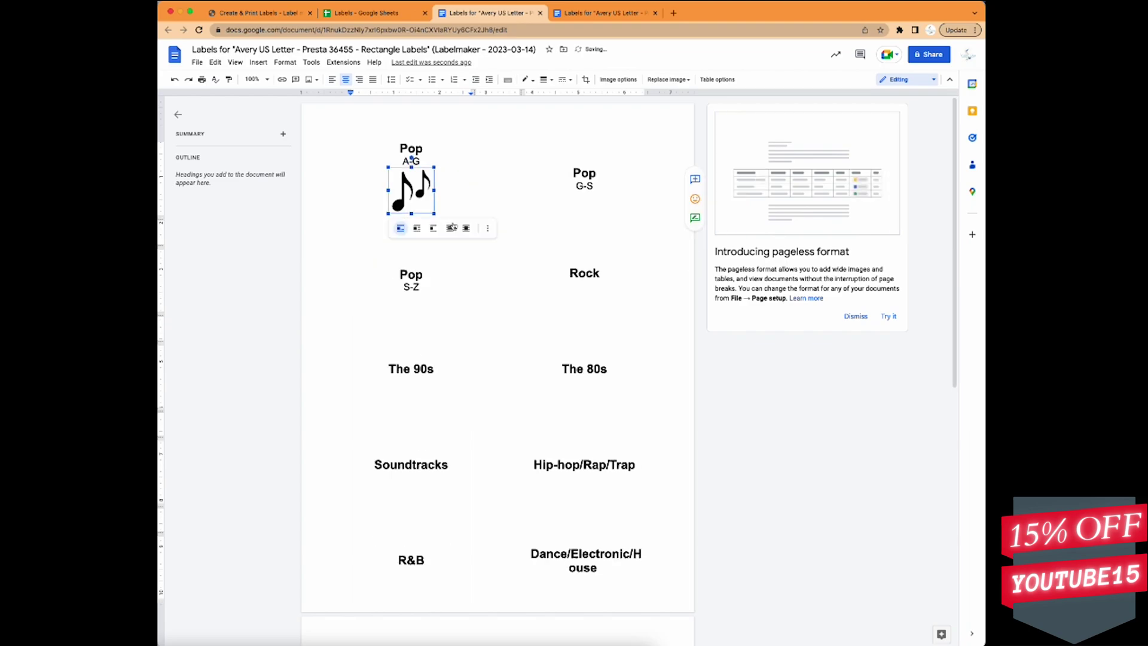
{"action": "left_click_drag", "start_coordinate": [388, 212], "coordinate": [398, 198]}
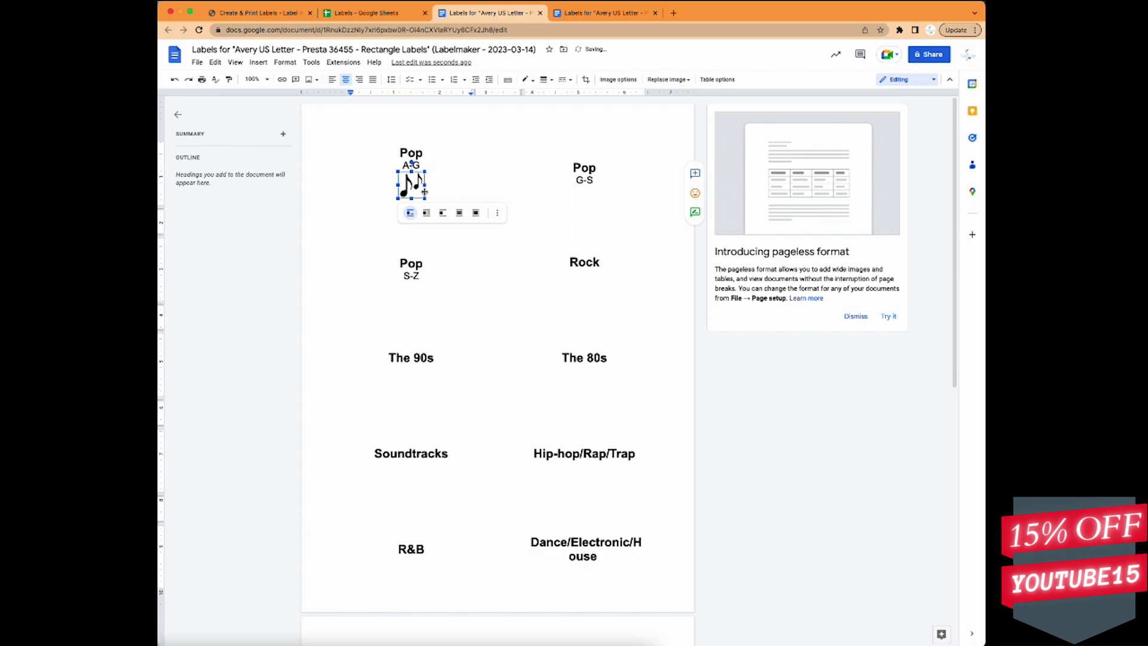
Step: Paste the music-note icon below the G-S subtitle, adding an empty line after G-S
{"action": "left_click", "coordinate": [596, 179]}
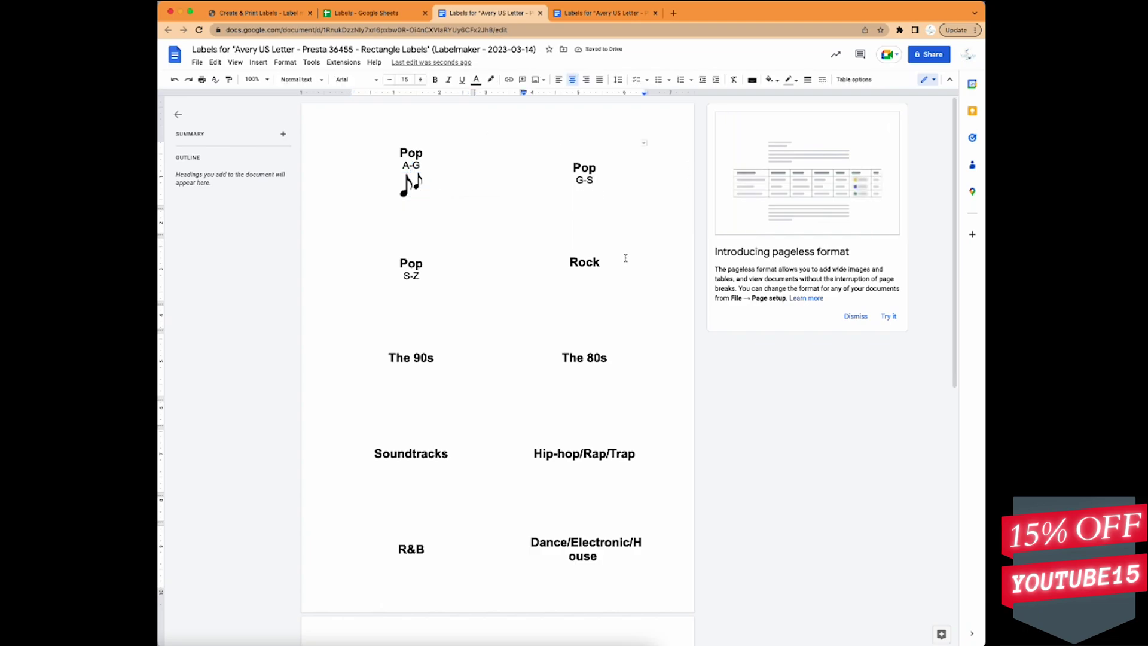
{"action": "key", "text": "Return"}
{"action": "key", "text": "ctrl+v"}
{"action": "key", "text": "Up"}
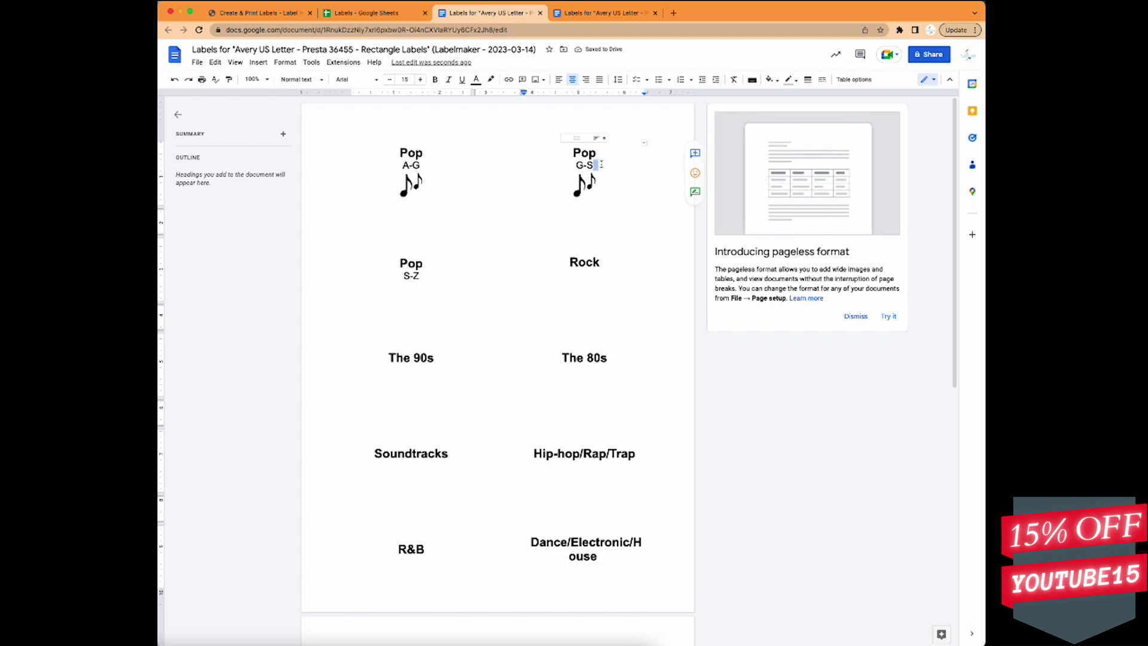
{"action": "key", "text": "Return"}
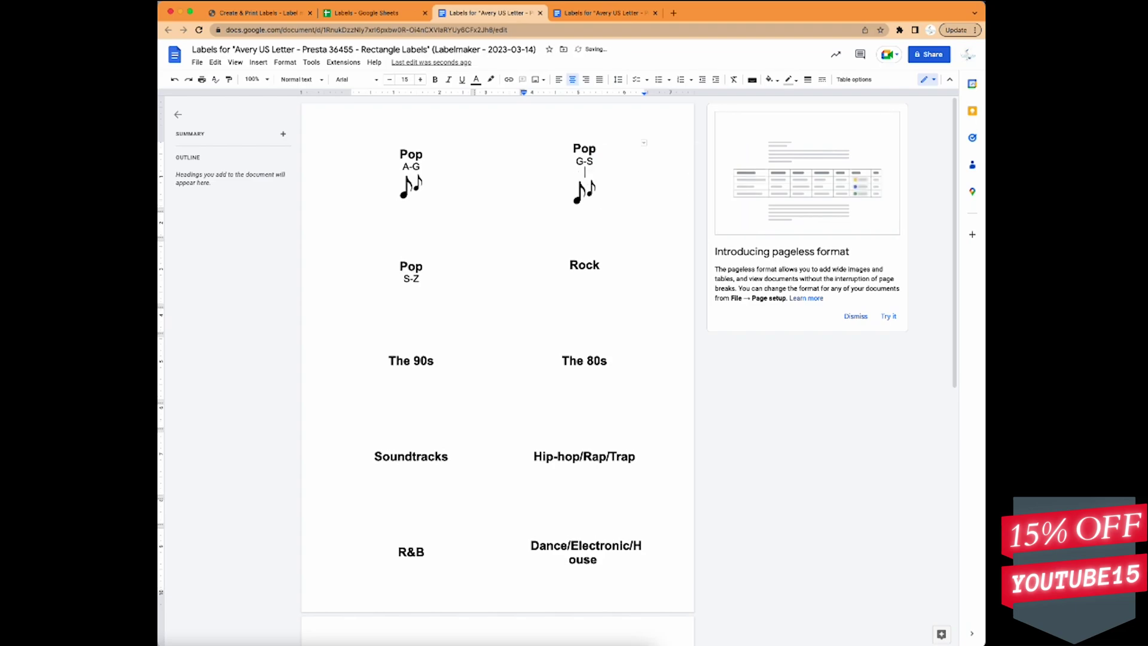
{"action": "key", "text": "shift+Up"}
{"action": "key", "text": "shift+Up"}
{"action": "key", "text": "shift+Up"}
{"action": "key", "text": "shift+Up"}
{"action": "left_click", "coordinate": [566, 265]}
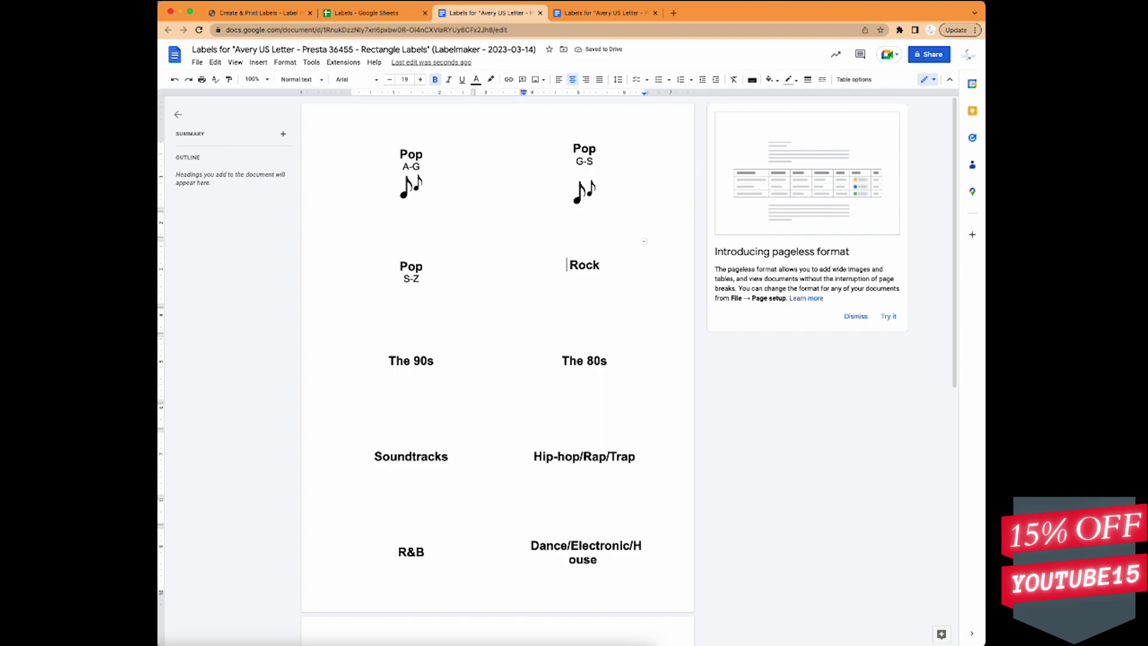